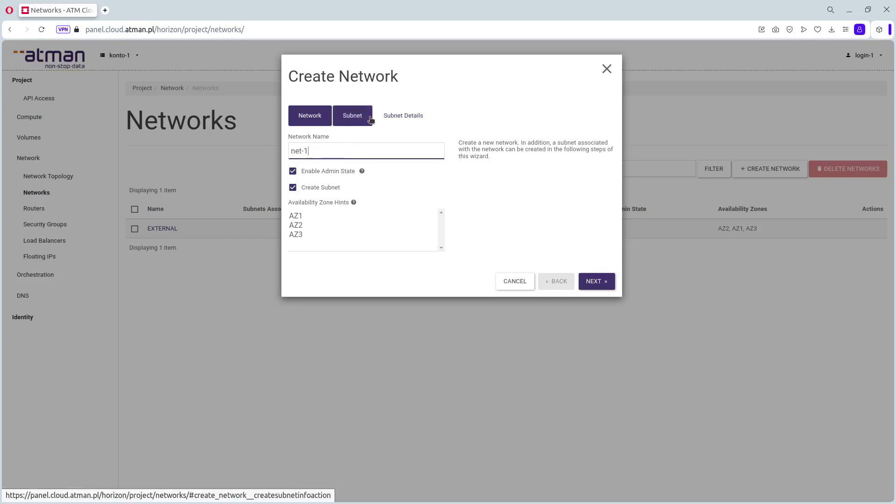
Step: Define subnet-1 with network address 10.0.0.0/24, keep the default subnet details, and create the net-1 network
{"action": "left_click", "coordinate": [355, 115]}
{"action": "left_click", "coordinate": [320, 150]}
{"action": "type", "text": "subnet-1"}
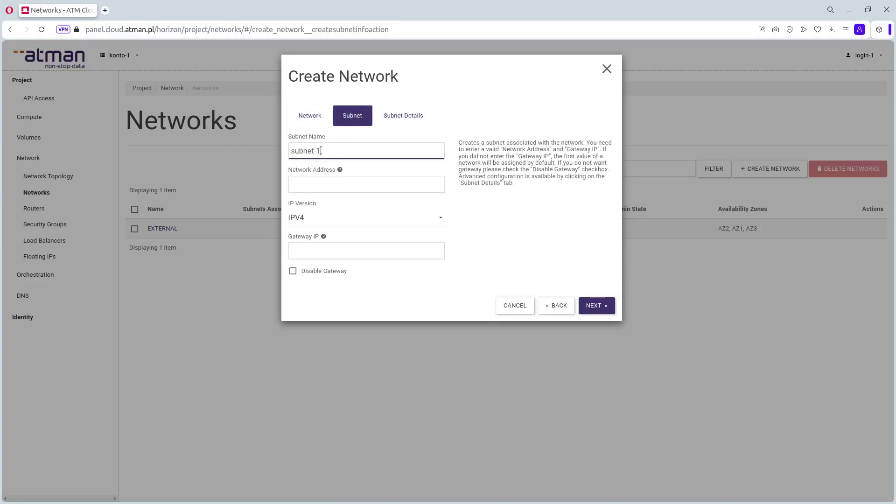
{"action": "key", "text": "Tab"}
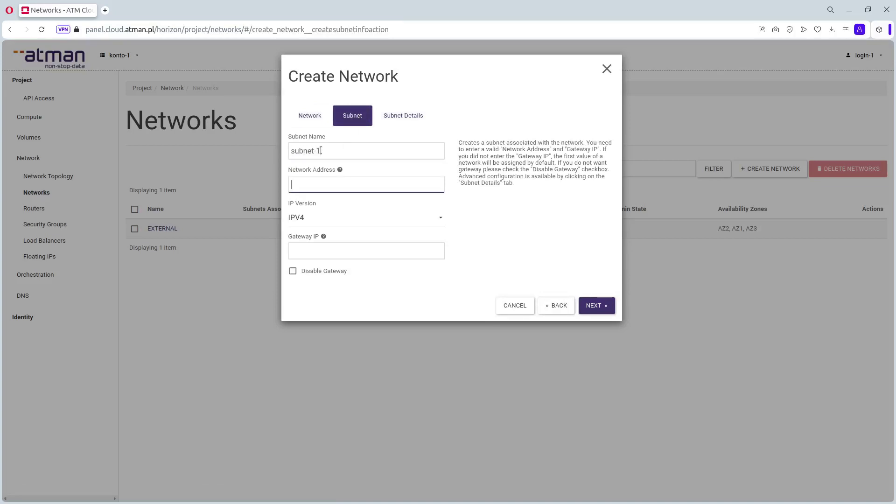
{"action": "type", "text": "10.0.0.0/24"}
{"action": "left_click", "coordinate": [399, 117]}
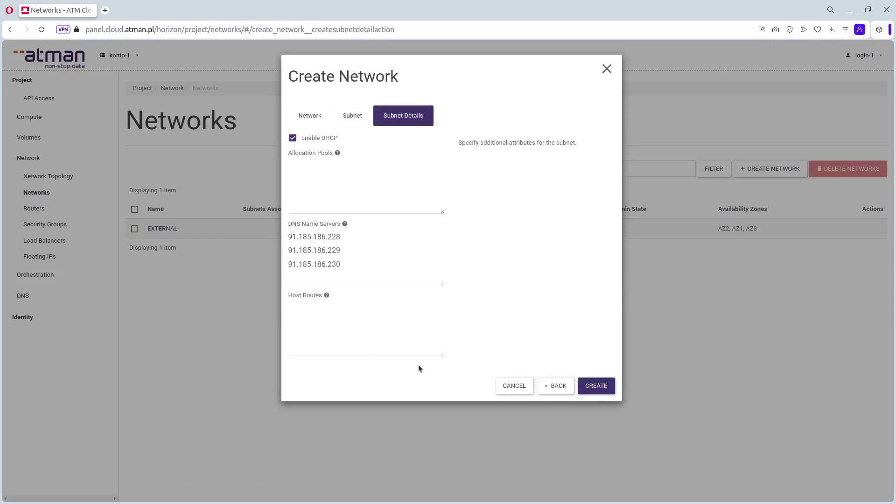
{"action": "left_click", "coordinate": [594, 387]}
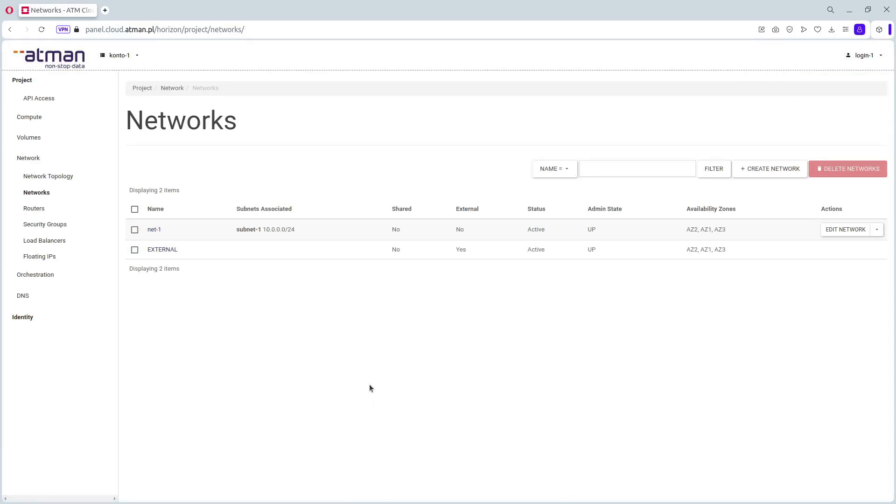
Step: Create a router named r1 with EXTERNAL as its external network
{"action": "left_click", "coordinate": [39, 210]}
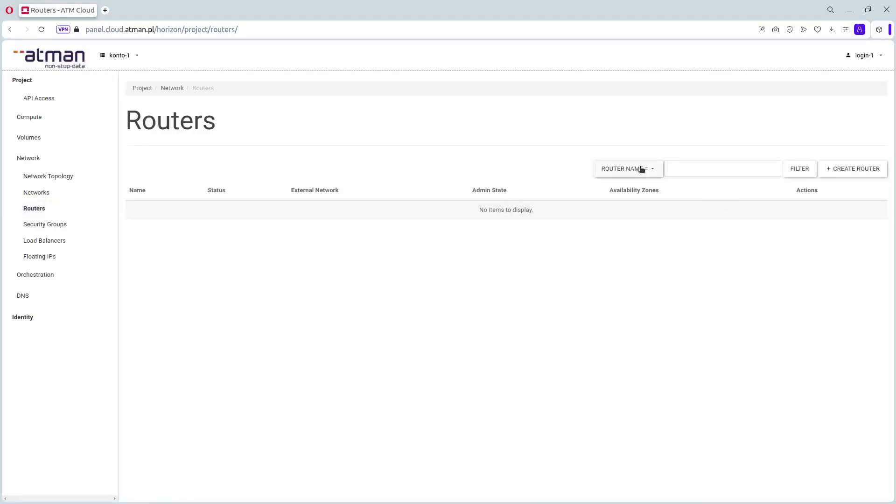
{"action": "left_click", "coordinate": [846, 168]}
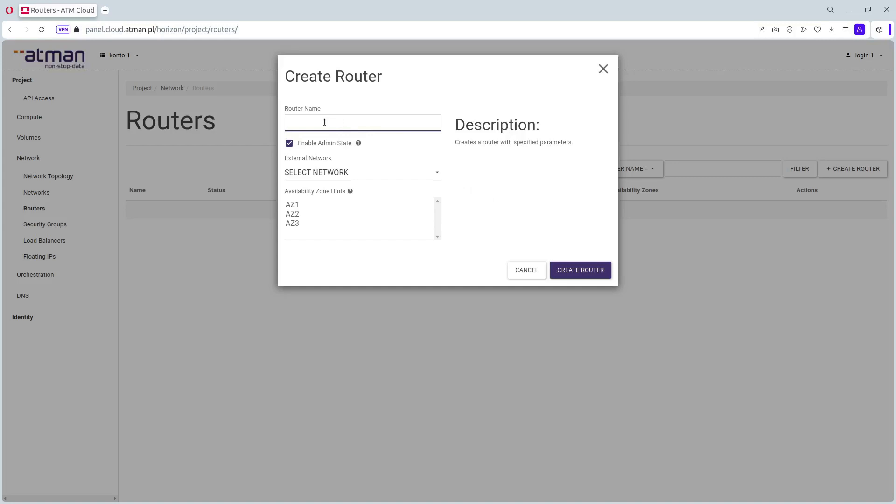
{"action": "type", "text": "r1"}
{"action": "left_click", "coordinate": [315, 172]}
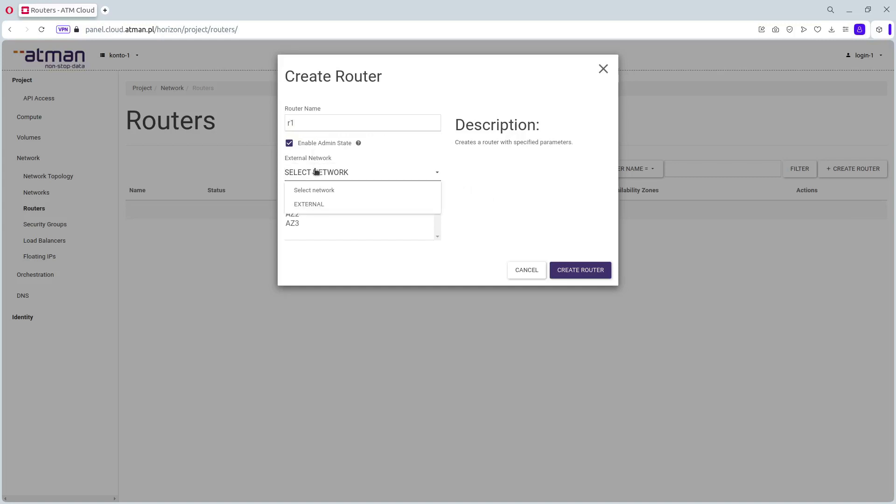
{"action": "left_click", "coordinate": [310, 202]}
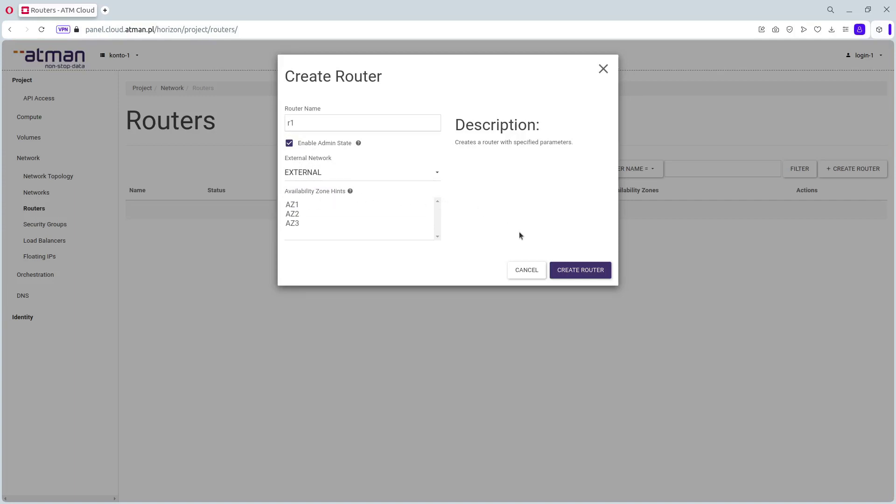
{"action": "left_click", "coordinate": [579, 269]}
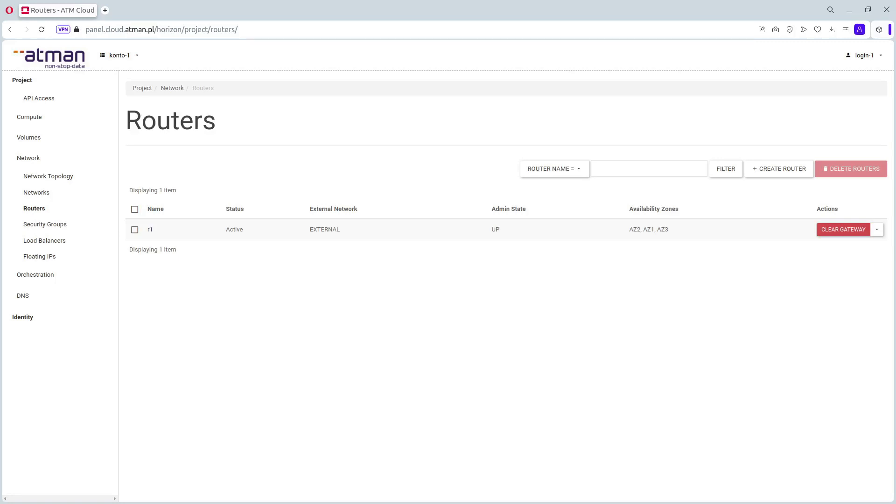
Step: Add an interface for net-1's subnet-1 (10.0.0.0/24) to router r1, and view the network topology
{"action": "left_click", "coordinate": [151, 230]}
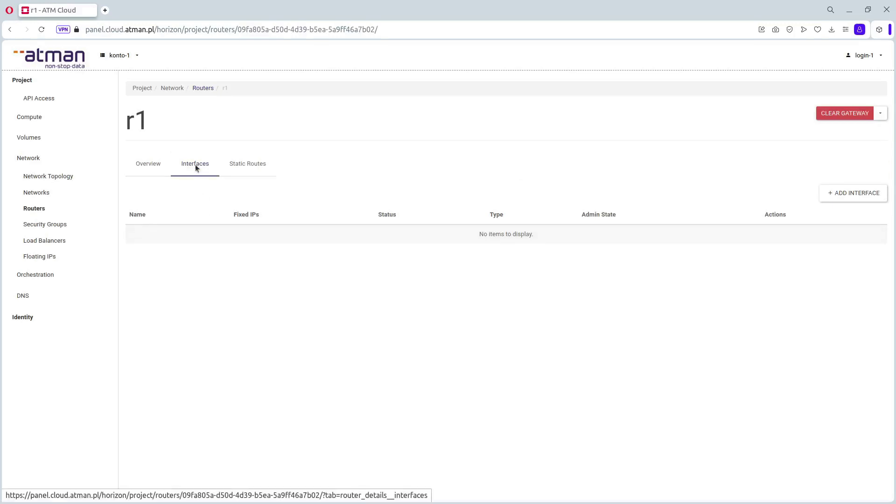
{"action": "left_click", "coordinate": [846, 194]}
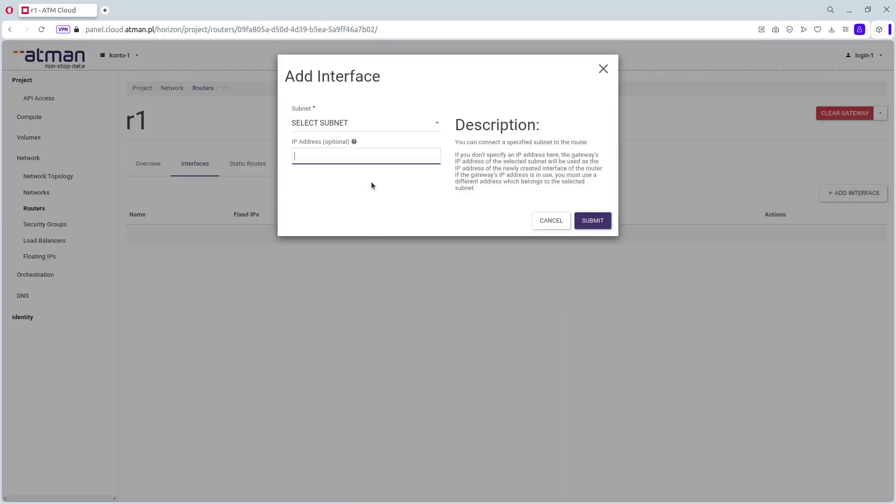
{"action": "left_click", "coordinate": [373, 124]}
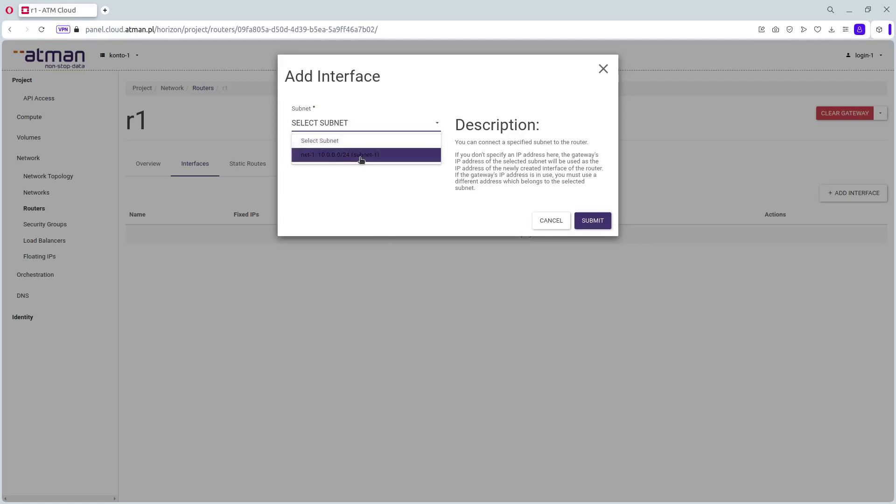
{"action": "left_click", "coordinate": [360, 158]}
{"action": "left_click", "coordinate": [592, 219]}
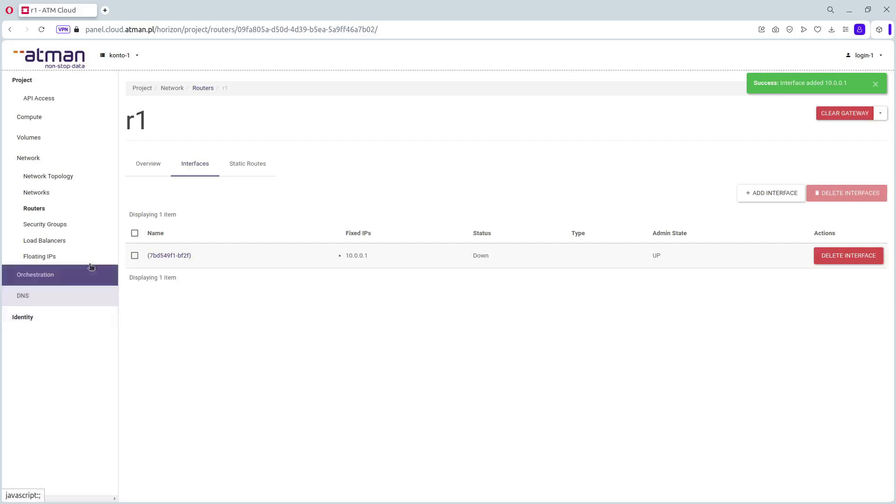
{"action": "left_click", "coordinate": [68, 178]}
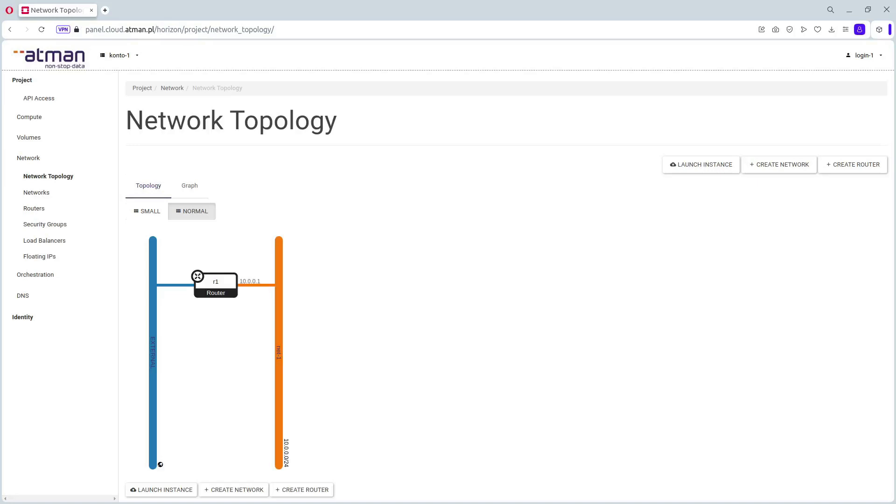
Step: Create a security group named accept-ssh-icmp
{"action": "left_click", "coordinate": [36, 228]}
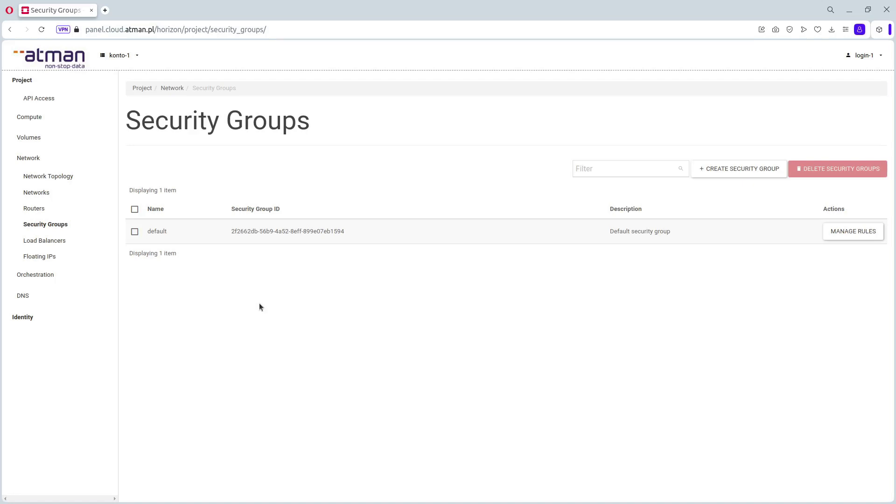
{"action": "left_click", "coordinate": [724, 171]}
{"action": "left_click", "coordinate": [305, 123]}
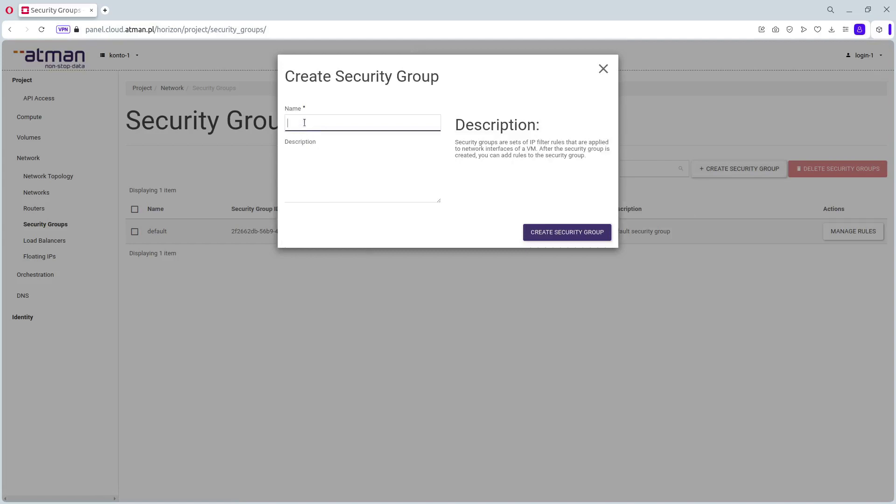
{"action": "type", "text": "accept-ssh-icmp"}
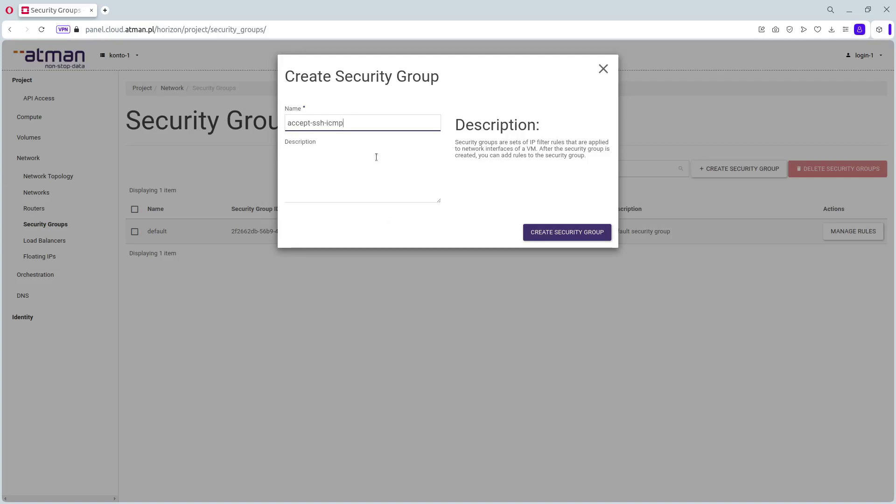
{"action": "left_click", "coordinate": [556, 233]}
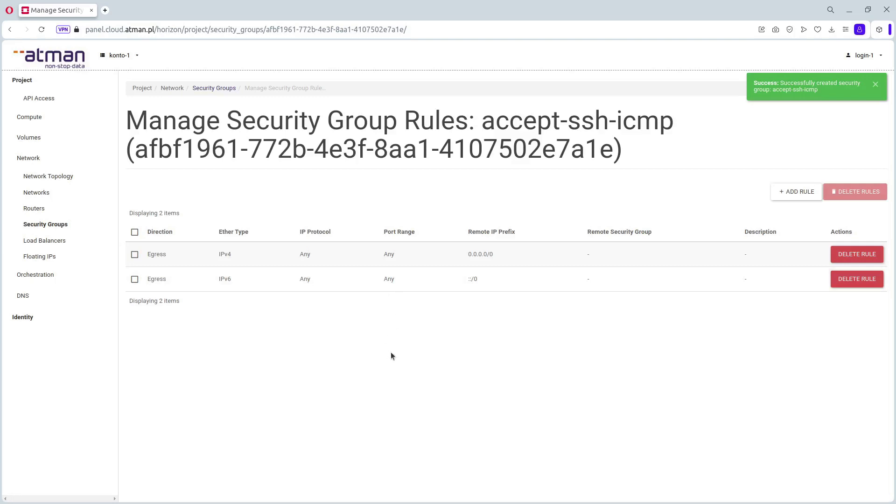
Step: Add an All ICMP ingress rule for CIDR 0.0.0.0/0 to the accept-ssh-icmp security group
{"action": "left_click", "coordinate": [788, 191]}
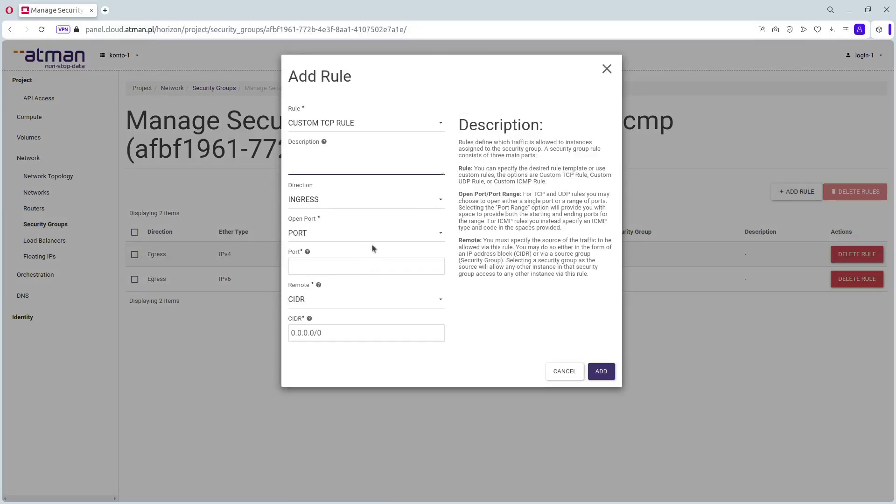
{"action": "left_click", "coordinate": [343, 126]}
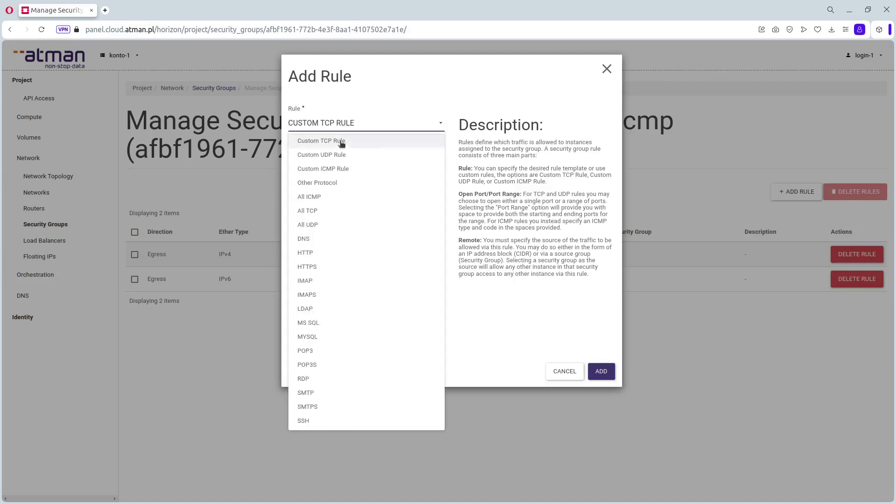
{"action": "left_click", "coordinate": [329, 195]}
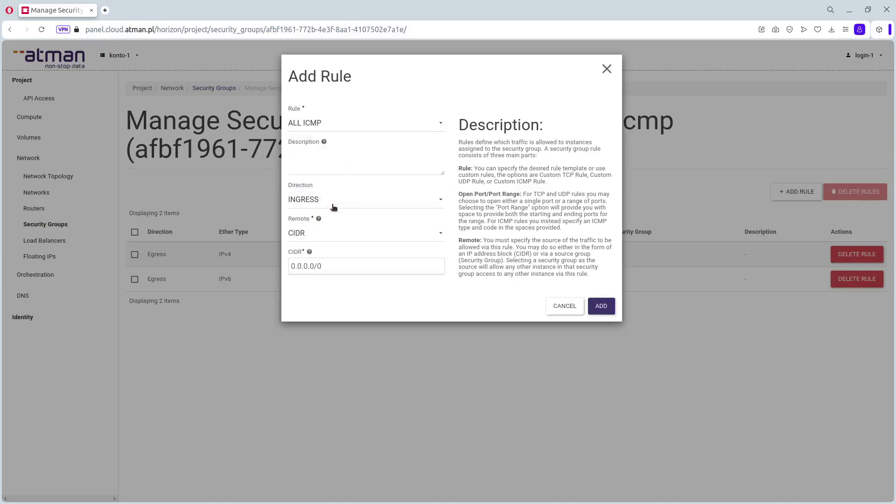
{"action": "left_click", "coordinate": [596, 308]}
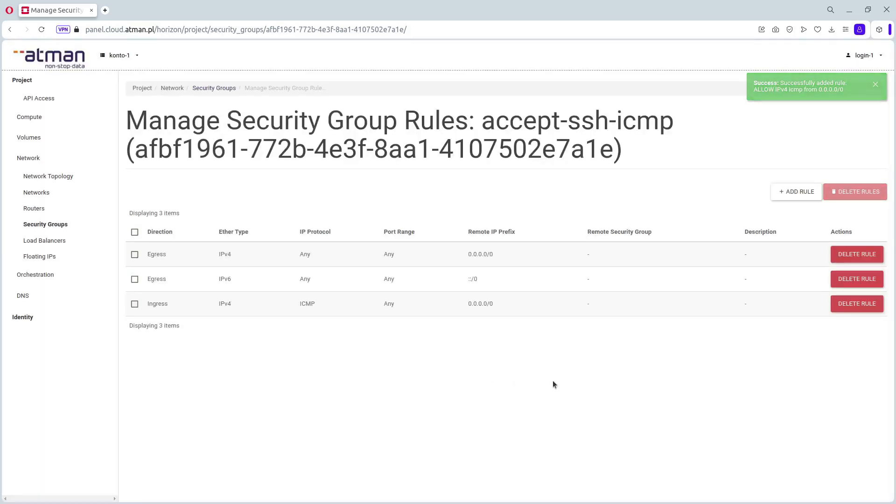
Step: Add an SSH rule for CIDR 0.0.0.0/0 to the accept-ssh-icmp security group
{"action": "left_click", "coordinate": [793, 194]}
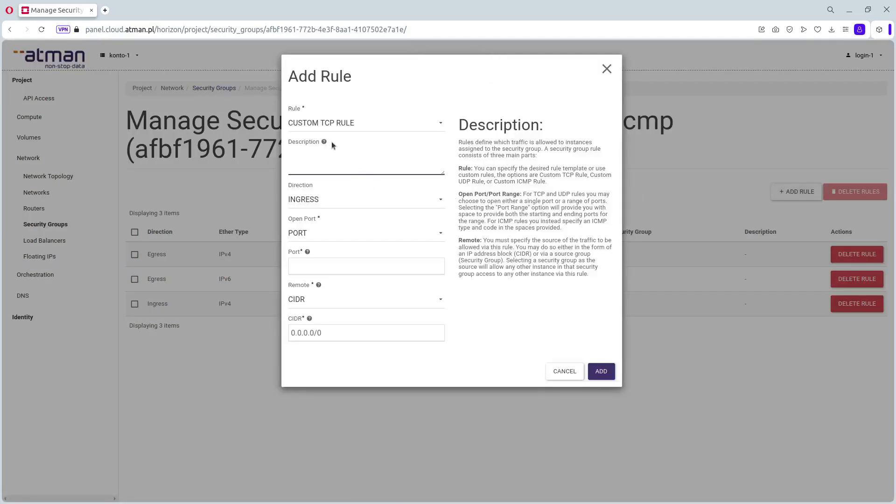
{"action": "left_click", "coordinate": [333, 124]}
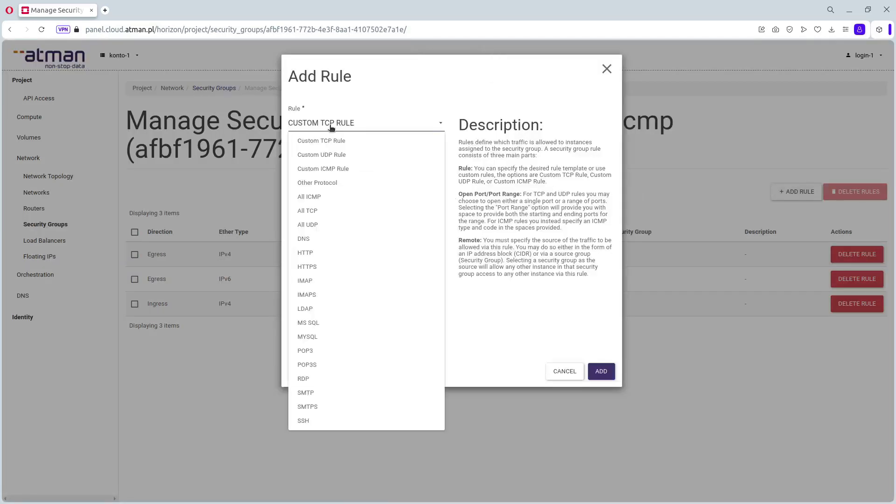
{"action": "left_click", "coordinate": [310, 421]}
{"action": "left_click", "coordinate": [601, 306]}
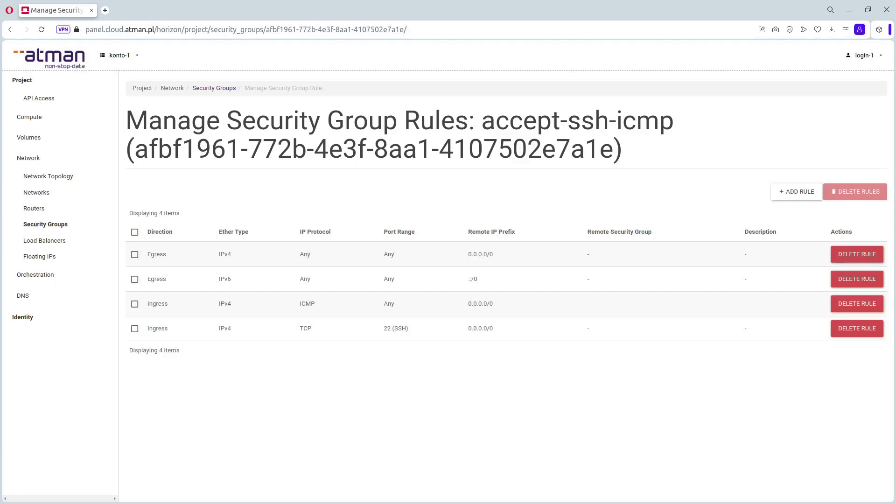
Step: Import a key pair named key1 of type SSH Key, pasting the copied public key as its content
{"action": "left_click", "coordinate": [34, 117]}
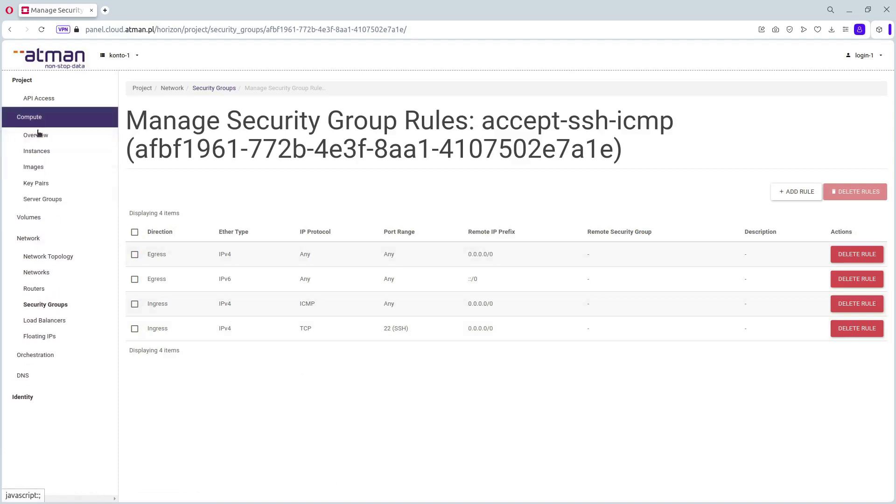
{"action": "left_click", "coordinate": [48, 184]}
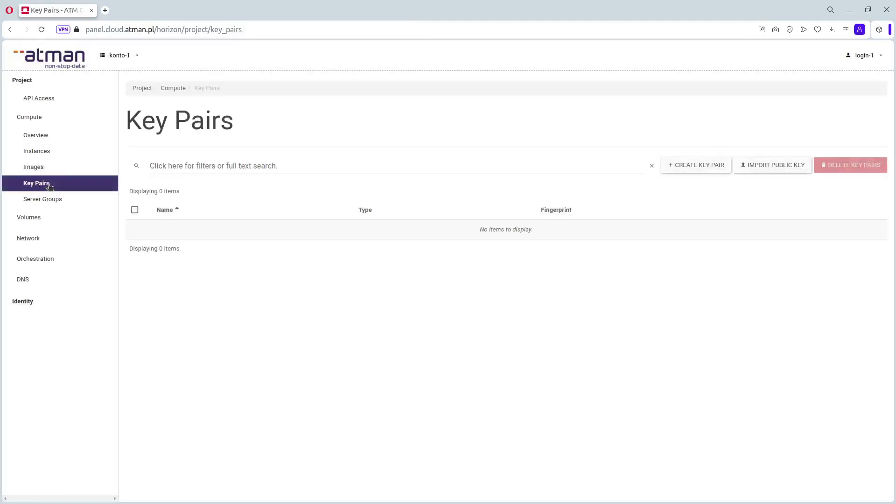
{"action": "left_click", "coordinate": [770, 166]}
{"action": "left_click", "coordinate": [311, 112]}
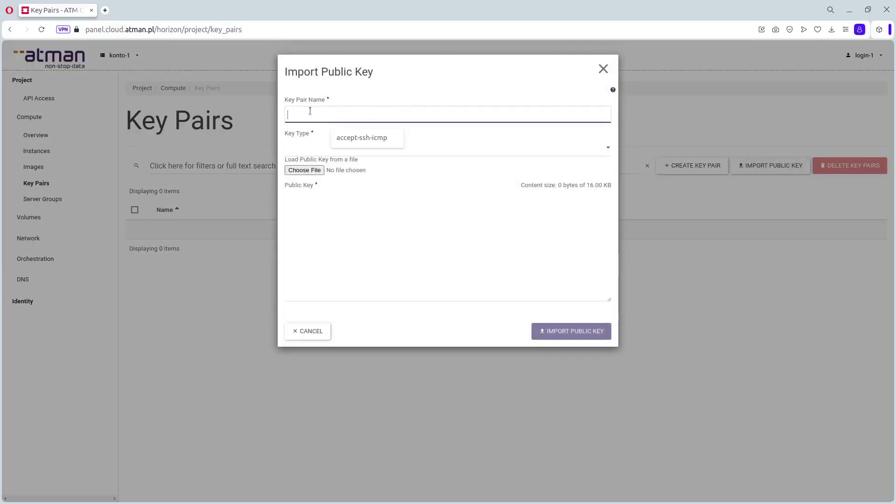
{"action": "type", "text": "key1"}
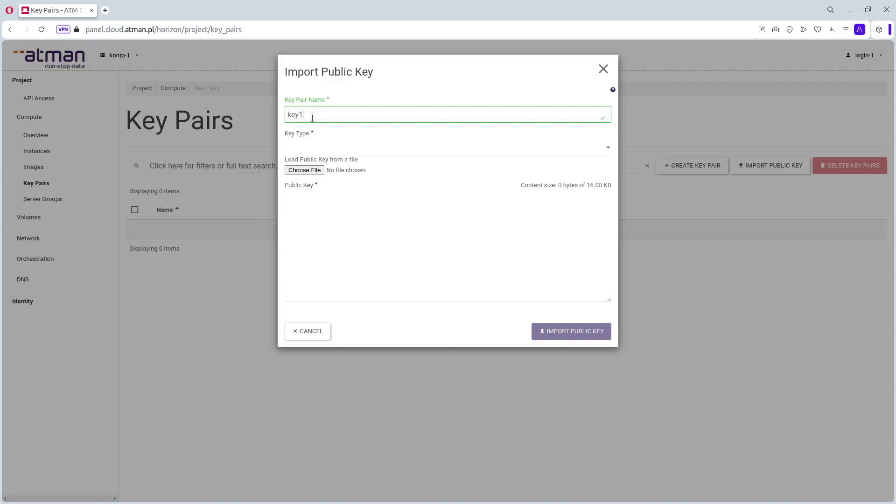
{"action": "left_click", "coordinate": [329, 148]}
{"action": "left_click", "coordinate": [322, 170]}
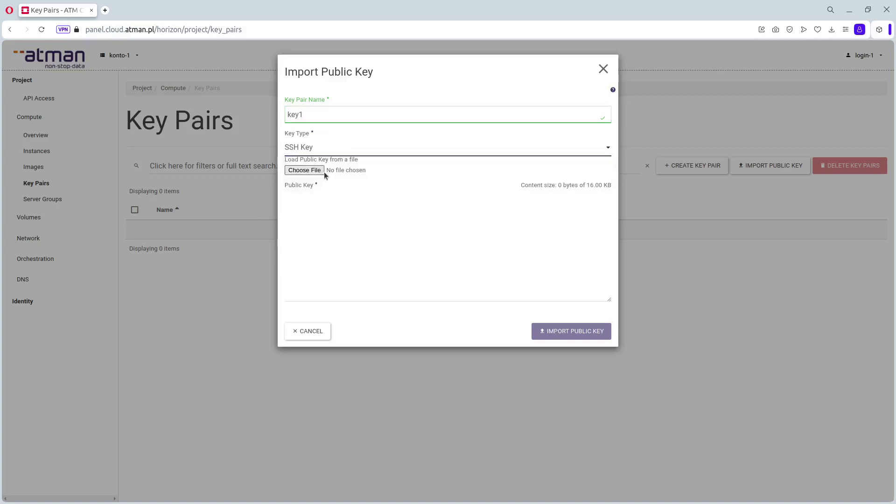
{"action": "left_click", "coordinate": [336, 229]}
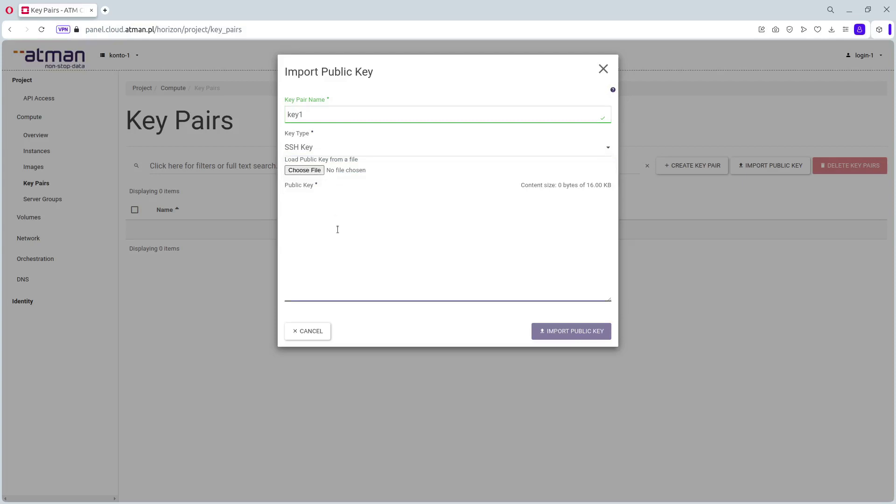
{"action": "key", "text": "ctrl+v"}
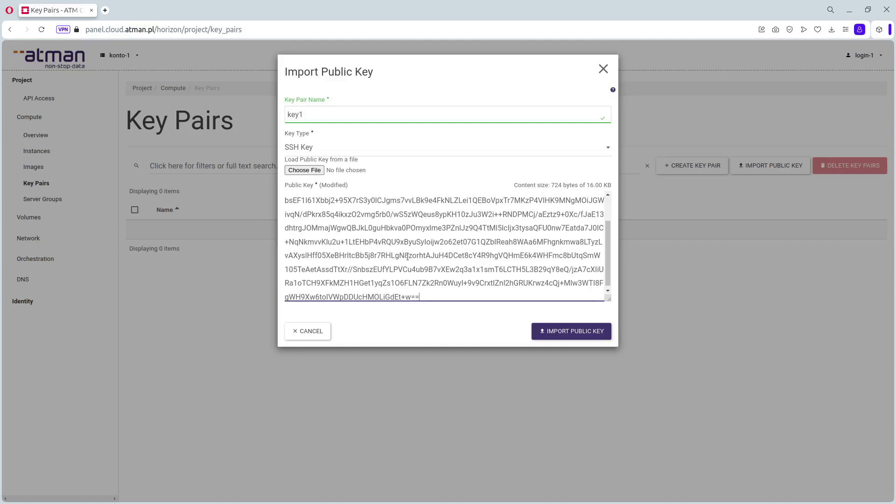
{"action": "left_click", "coordinate": [567, 333]}
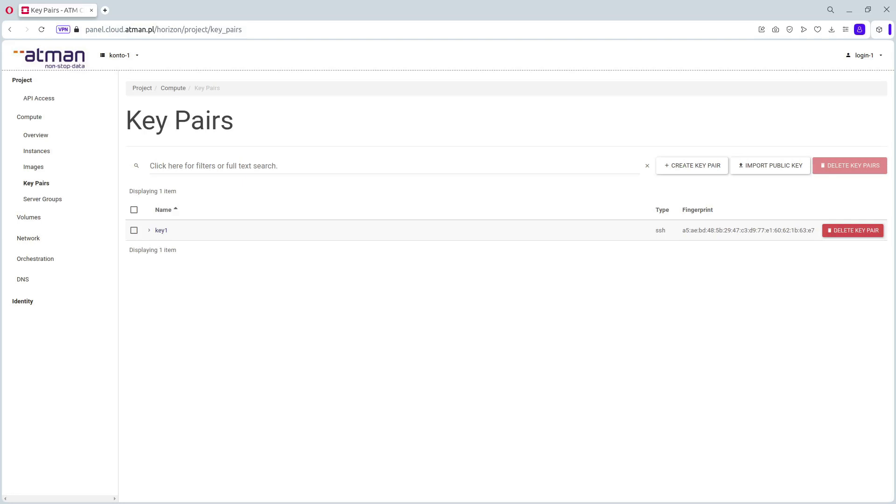
Step: Start launching a new compute instance and name it vm1
{"action": "left_click", "coordinate": [36, 151]}
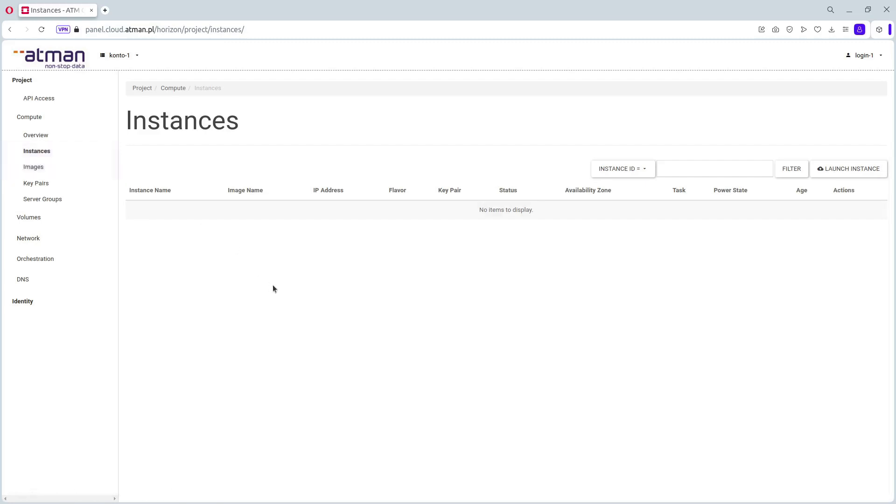
{"action": "left_click", "coordinate": [843, 171]}
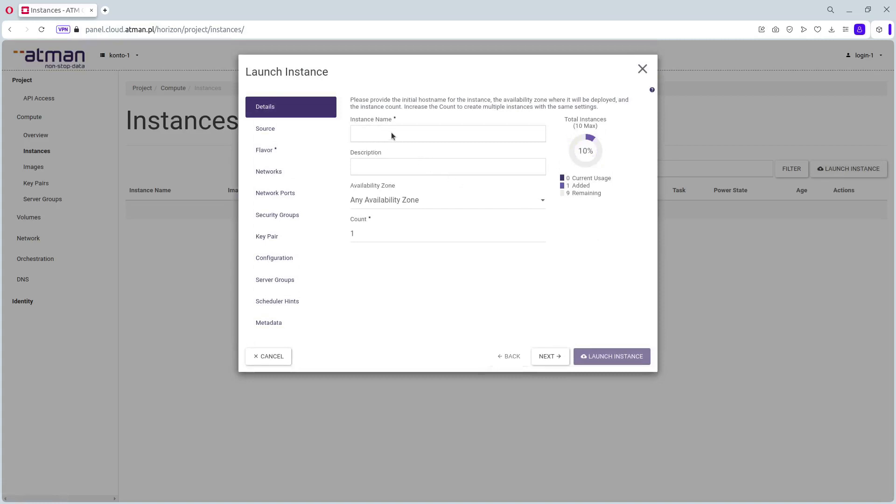
{"action": "left_click", "coordinate": [373, 134]}
{"action": "type", "text": "vm1"}
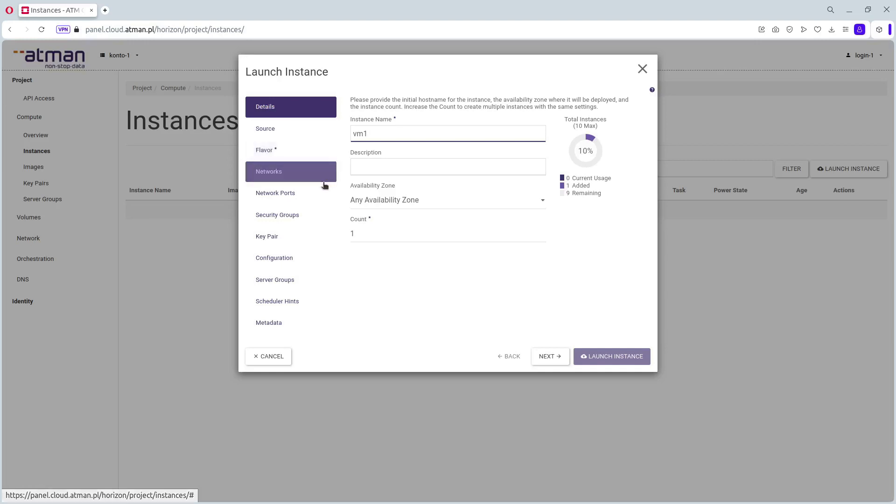
{"action": "left_click", "coordinate": [273, 136]}
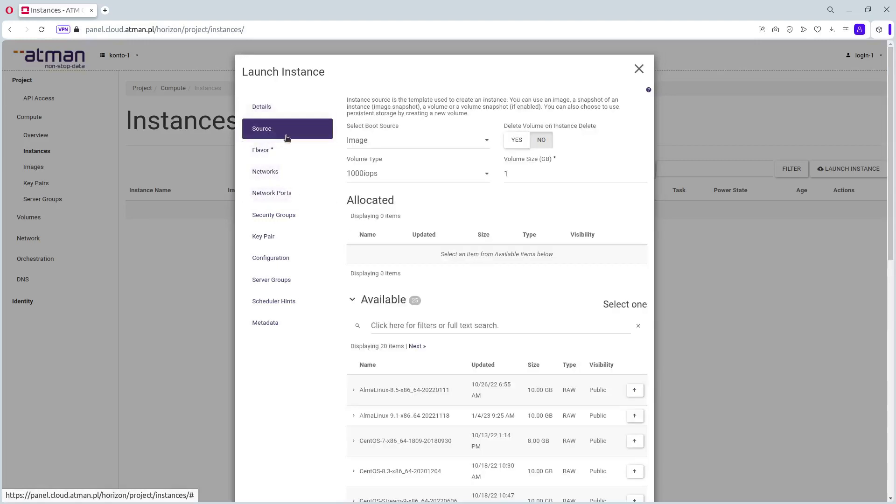
{"action": "scroll", "coordinate": [485, 364], "scroll_direction": "down", "scroll_amount": 6}
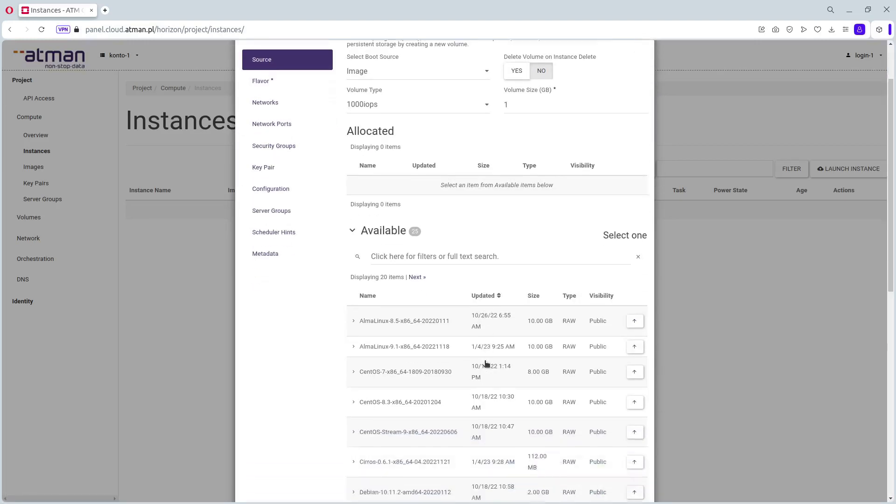
{"action": "scroll", "coordinate": [485, 364], "scroll_direction": "down", "scroll_amount": 5}
{"action": "left_click", "coordinate": [634, 404]}
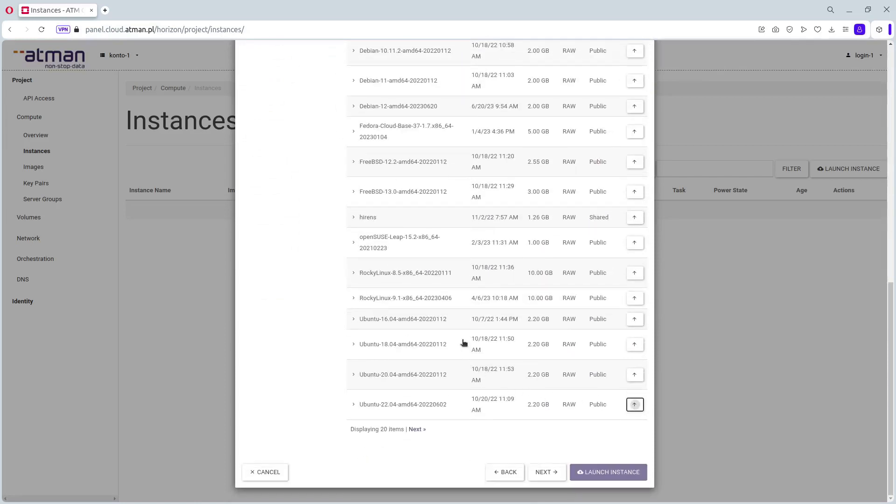
{"action": "scroll", "coordinate": [464, 344], "scroll_direction": "up", "scroll_amount": 10}
{"action": "scroll", "coordinate": [462, 342], "scroll_direction": "up", "scroll_amount": 1}
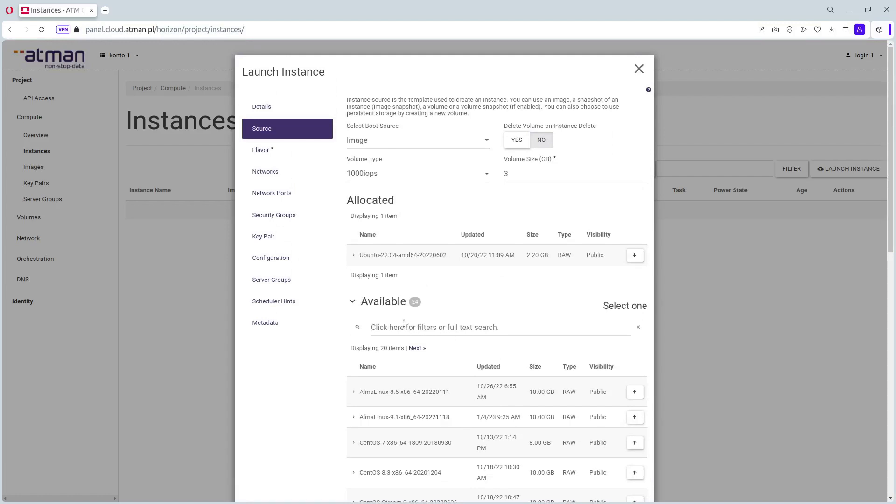
Step: Set the instance's volume type to 6000iops and its volume size to 10 GB
{"action": "left_click", "coordinate": [397, 174]}
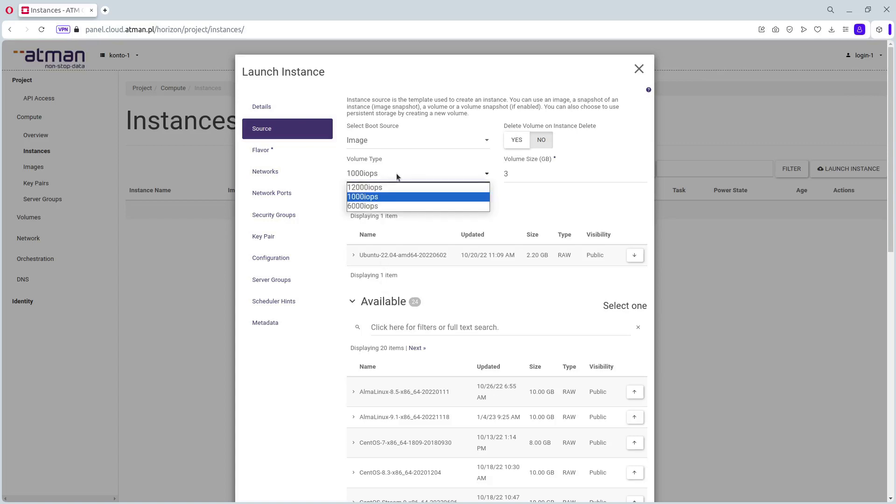
{"action": "left_click", "coordinate": [388, 205]}
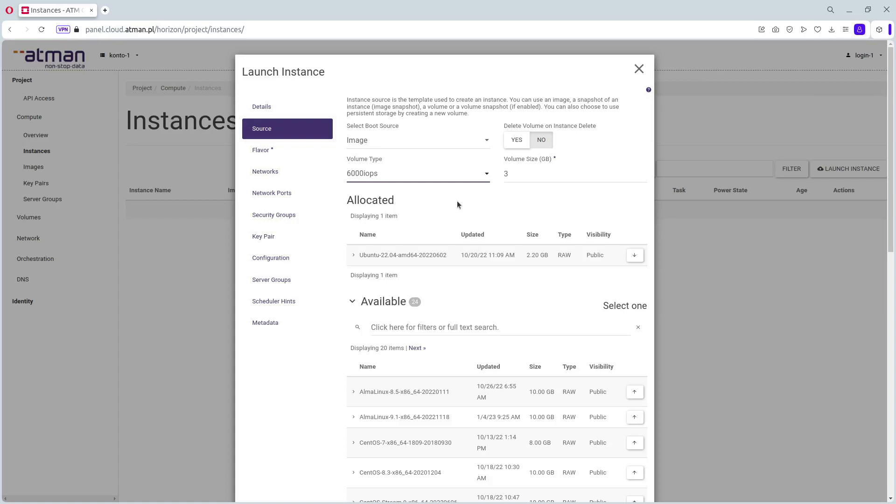
{"action": "left_click", "coordinate": [520, 173]}
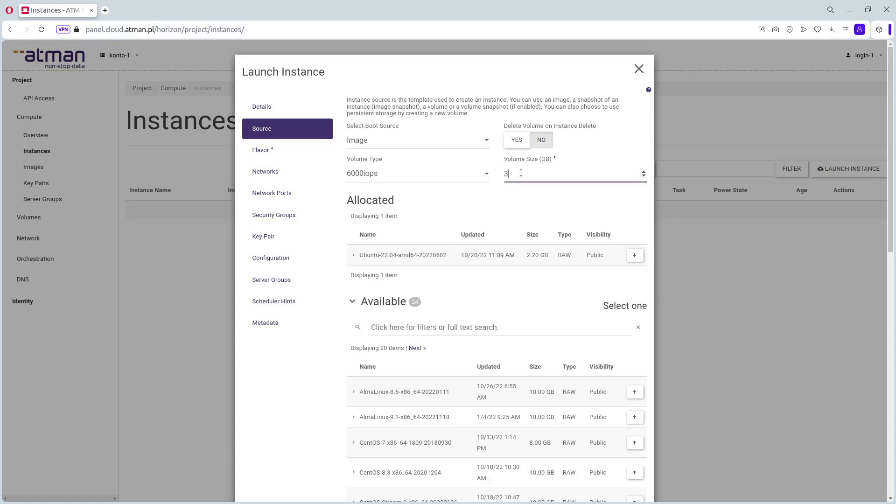
{"action": "key", "text": "BackSpace"}
{"action": "type", "text": "10"}
Step: Allocate the m4.c2 flavor to the instance and check which network is assigned to it
{"action": "left_click", "coordinate": [277, 152]}
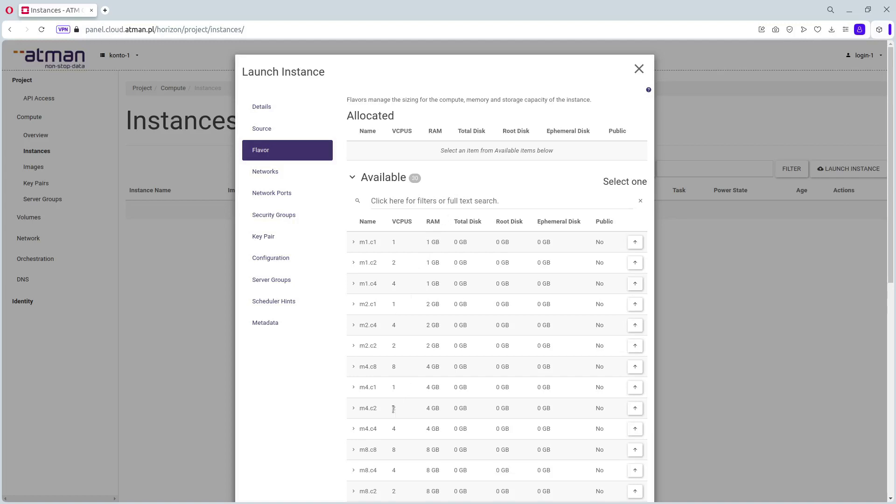
{"action": "left_click", "coordinate": [635, 408]}
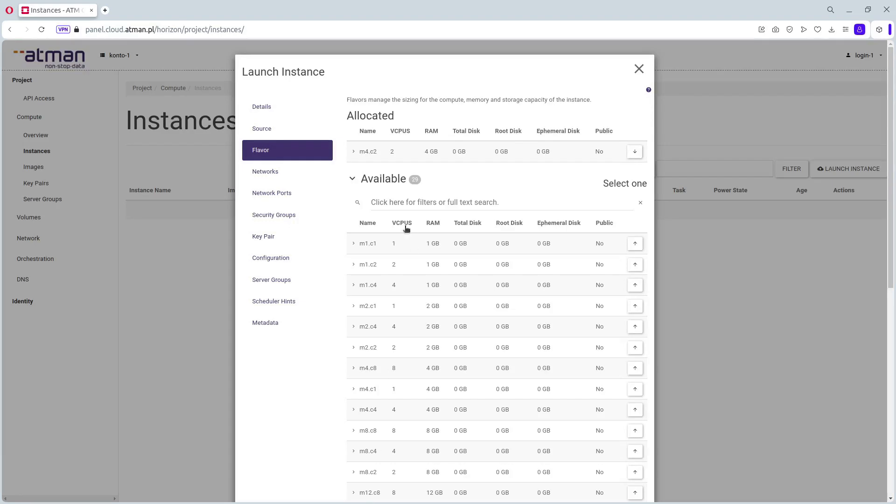
{"action": "left_click", "coordinate": [283, 174]}
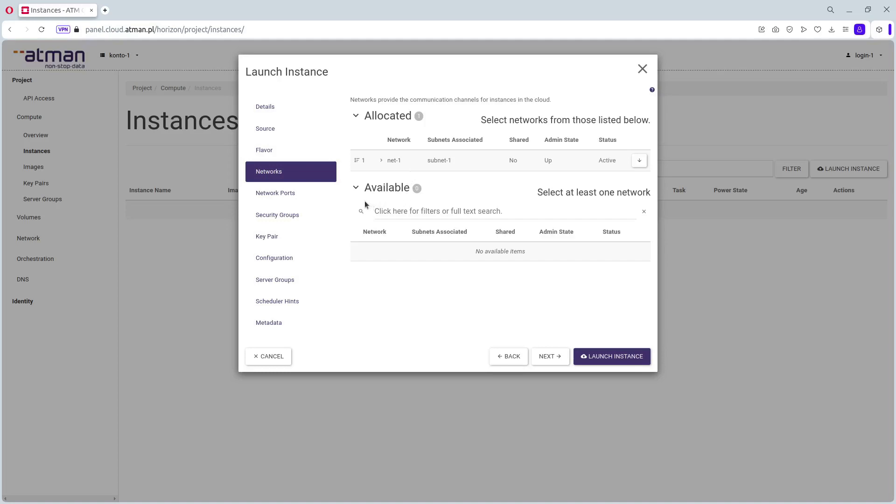
Step: Add the accept-ssh-icmp security group to the instance and launch it with the key1 key pair
{"action": "left_click", "coordinate": [307, 218]}
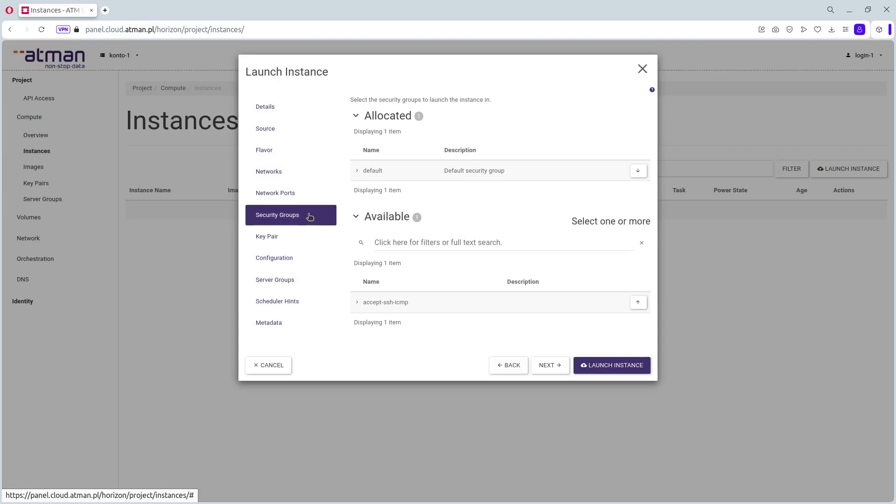
{"action": "left_click", "coordinate": [639, 303]}
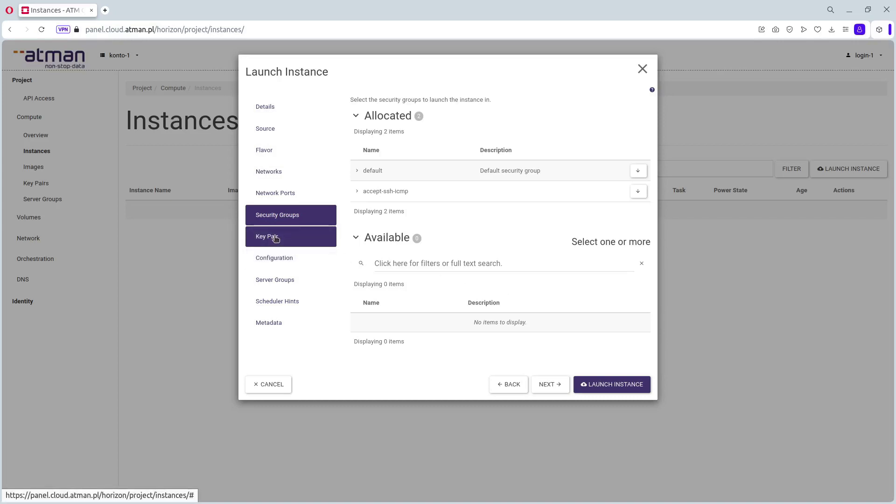
{"action": "left_click", "coordinate": [277, 237]}
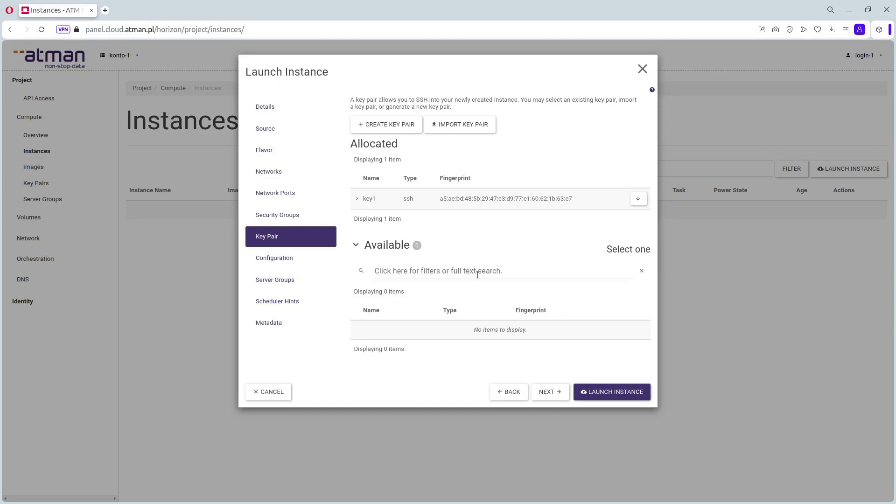
{"action": "left_click", "coordinate": [607, 395]}
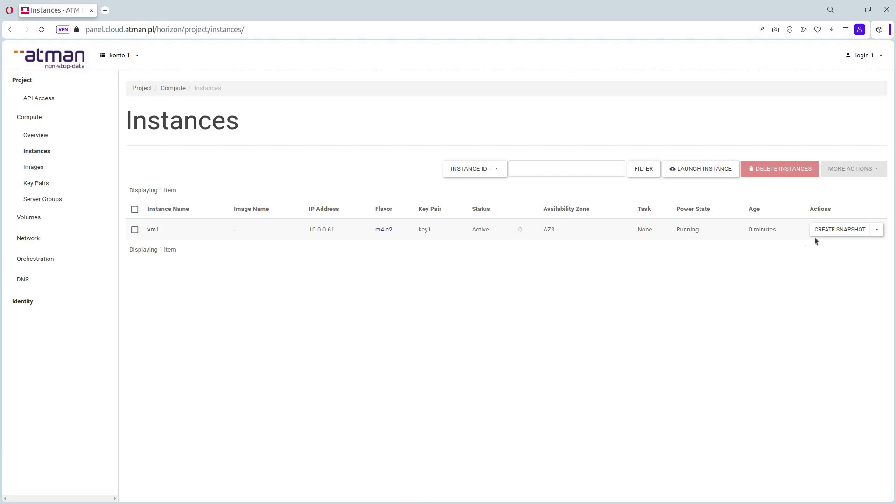
Step: Allocate a floating IP from the EXTERNAL pool with the description fip1 and associate it with the vm1 port
{"action": "left_click", "coordinate": [876, 229]}
{"action": "left_click", "coordinate": [840, 243]}
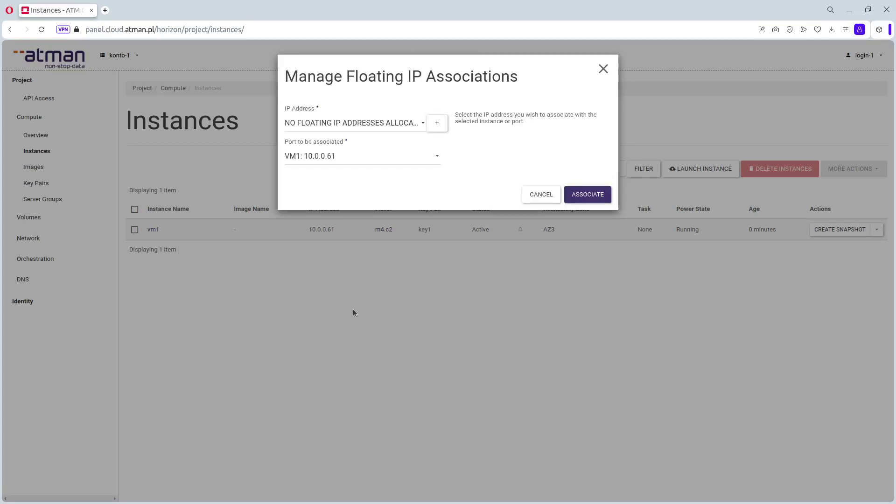
{"action": "left_click", "coordinate": [438, 122]}
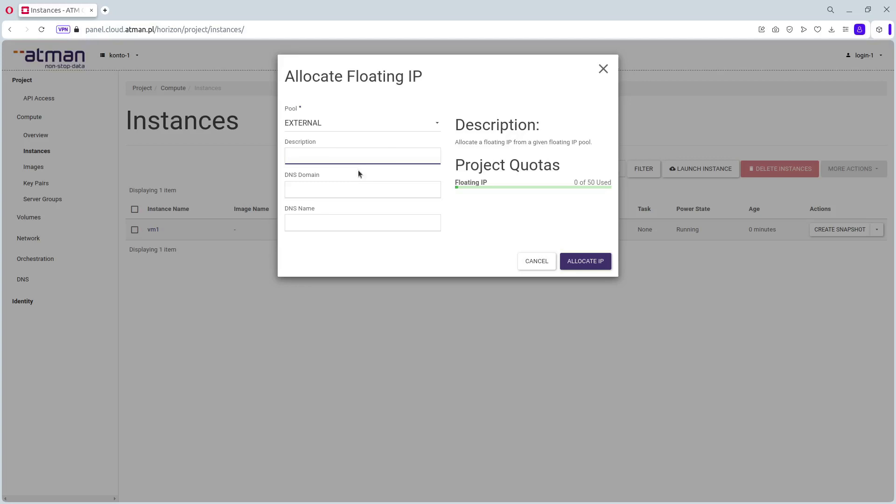
{"action": "type", "text": "fip1"}
{"action": "left_click", "coordinate": [586, 261]}
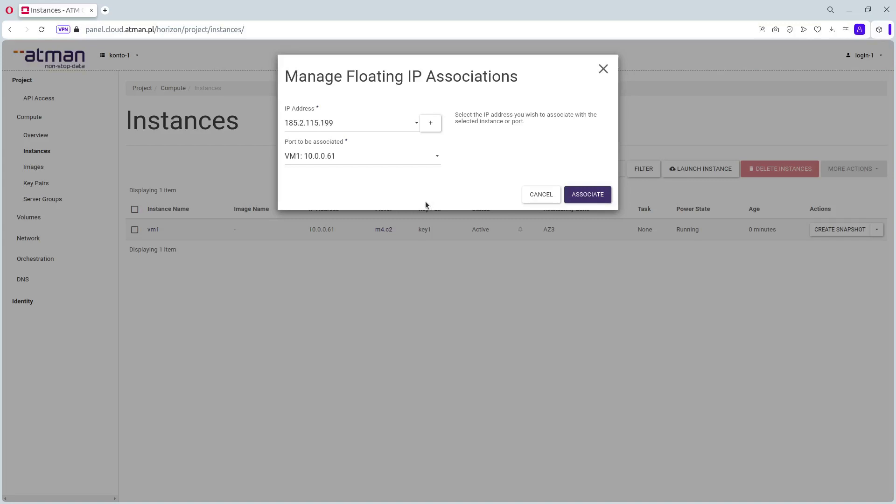
{"action": "left_click", "coordinate": [591, 195]}
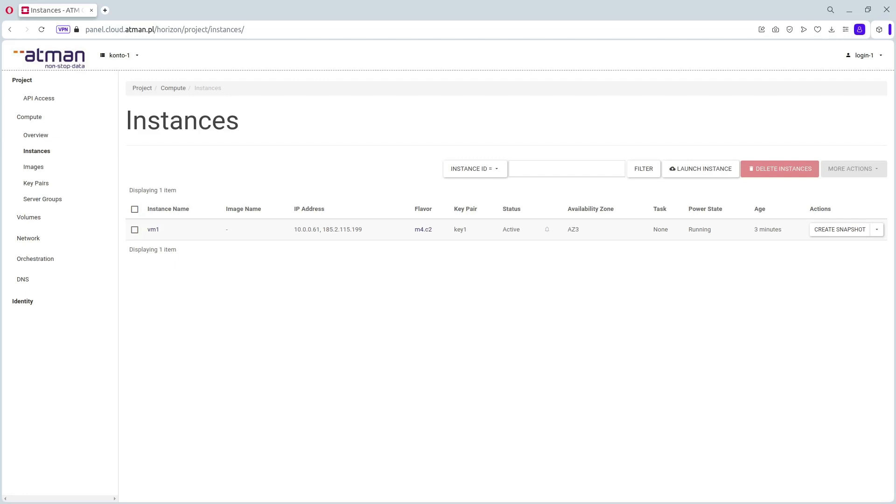
{"action": "key", "text": "alt+Tab"}
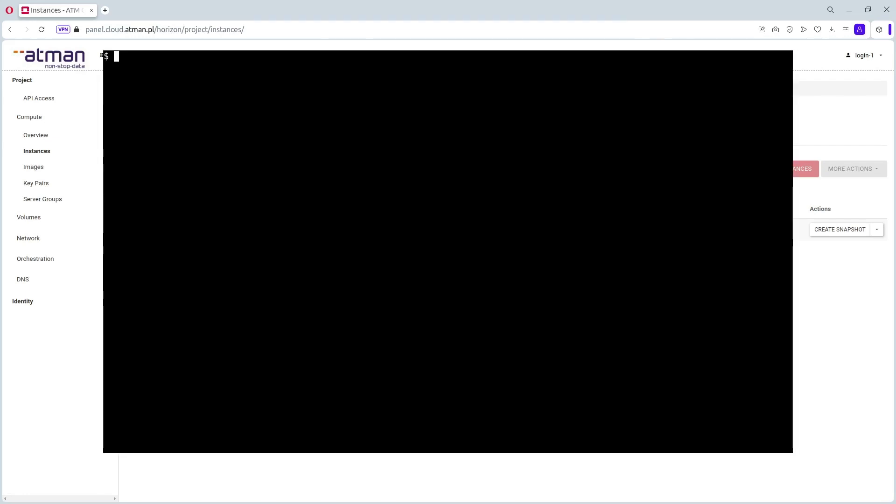
{"action": "type", "text": "ssh ubuntu@1"}
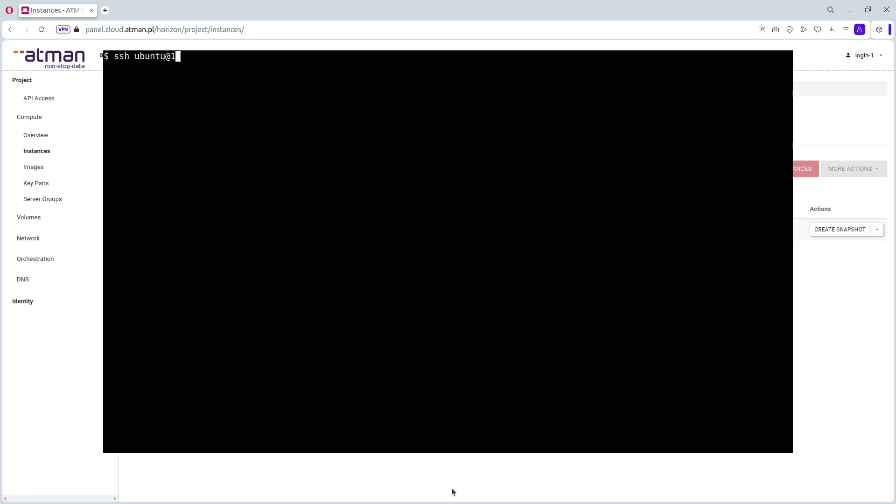
{"action": "type", "text": "85.2.115.199"}
{"action": "key", "text": "Return"}
{"action": "type", "text": "ping 8.8.8.8"}
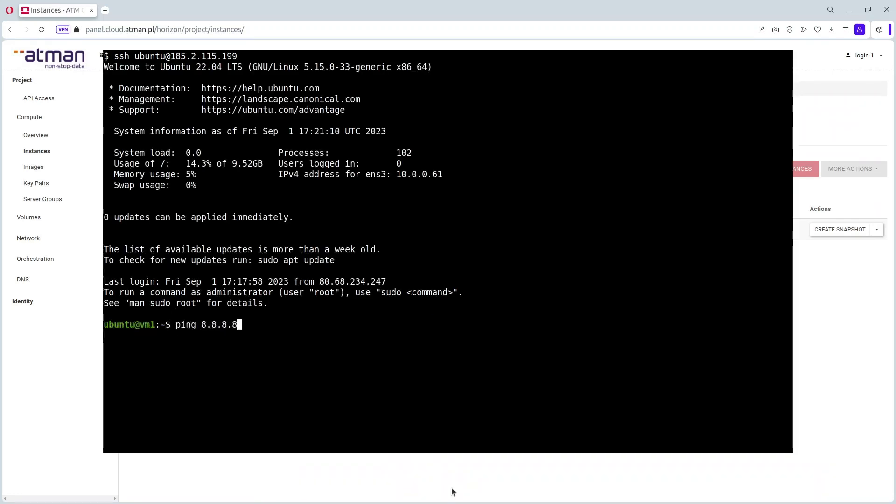
{"action": "key", "text": "Return"}
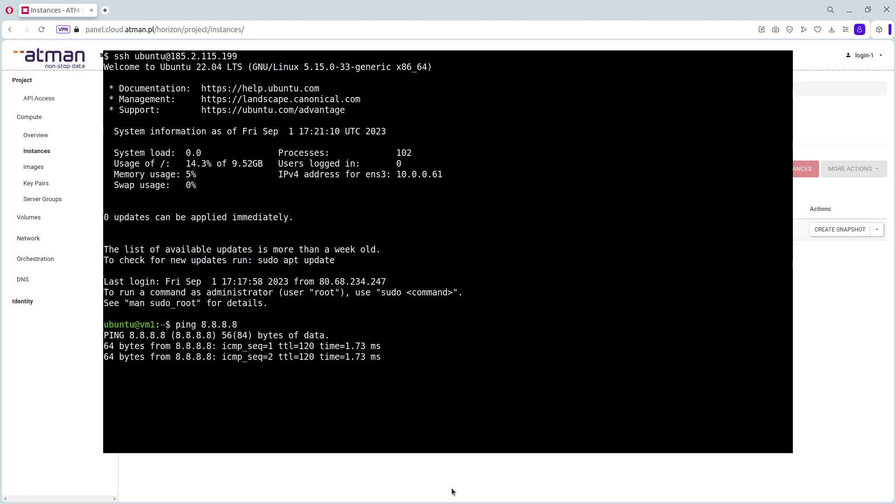